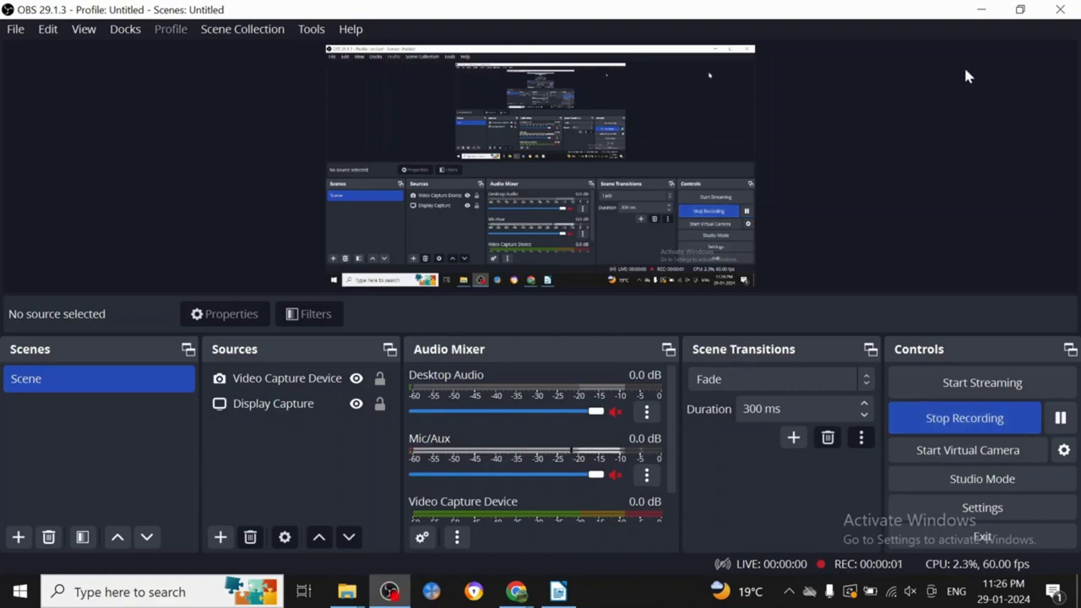
Minimize OBS Studio to reveal the AlsoAsked homepage in the browser
left_click(979, 8)
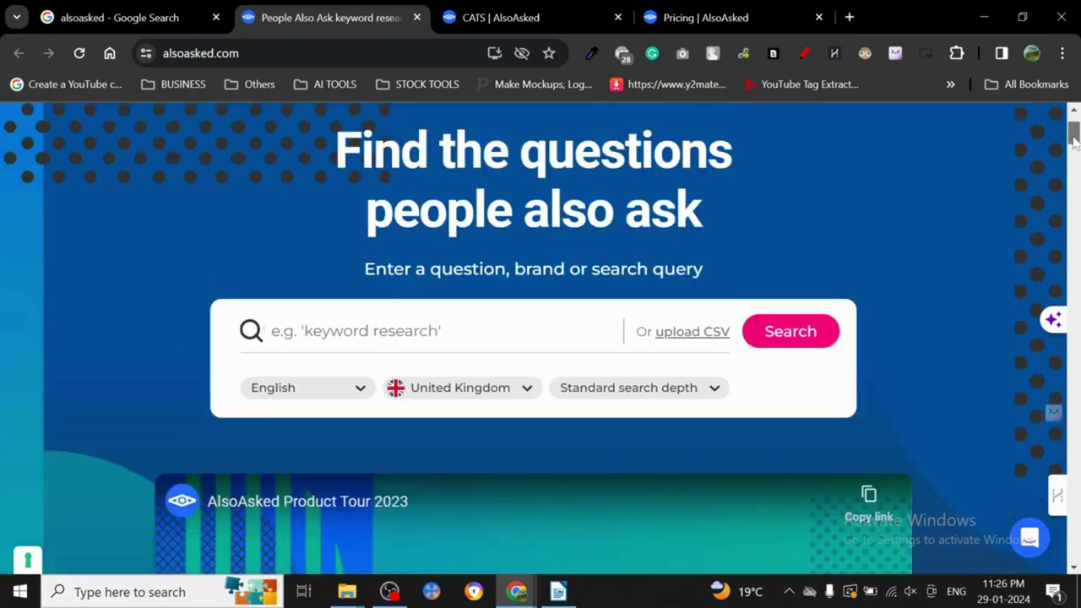
Scroll the AlsoAsked homepage down to reveal the Product Tour 2023 video
left_click_drag(1074, 127, 1074, 142)
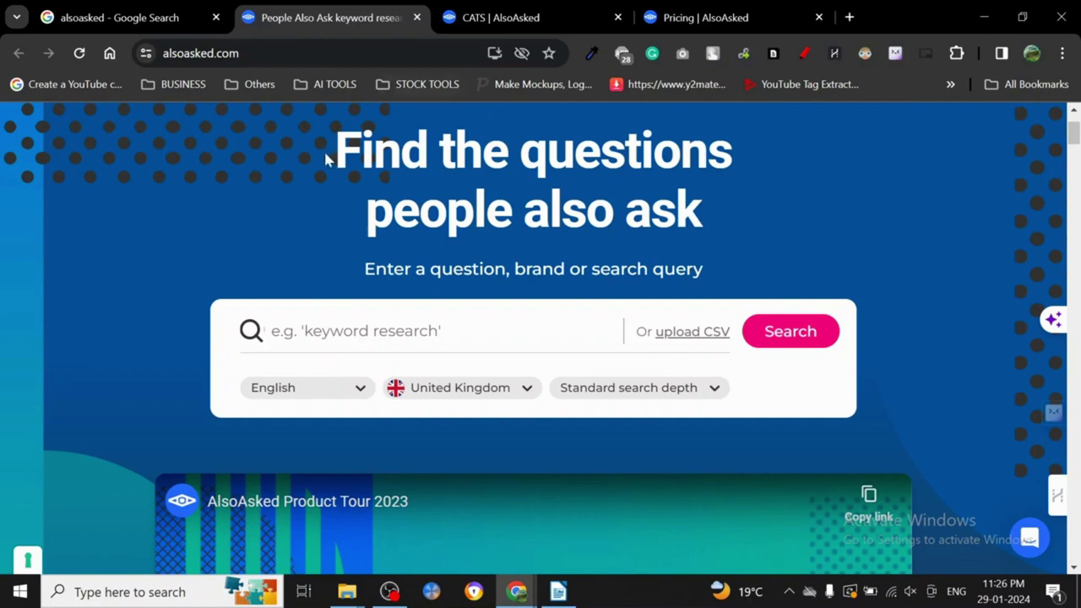
Switch to the CATS results and scroll the mind map down to 'What colors can cats see?'
left_click(558, 6)
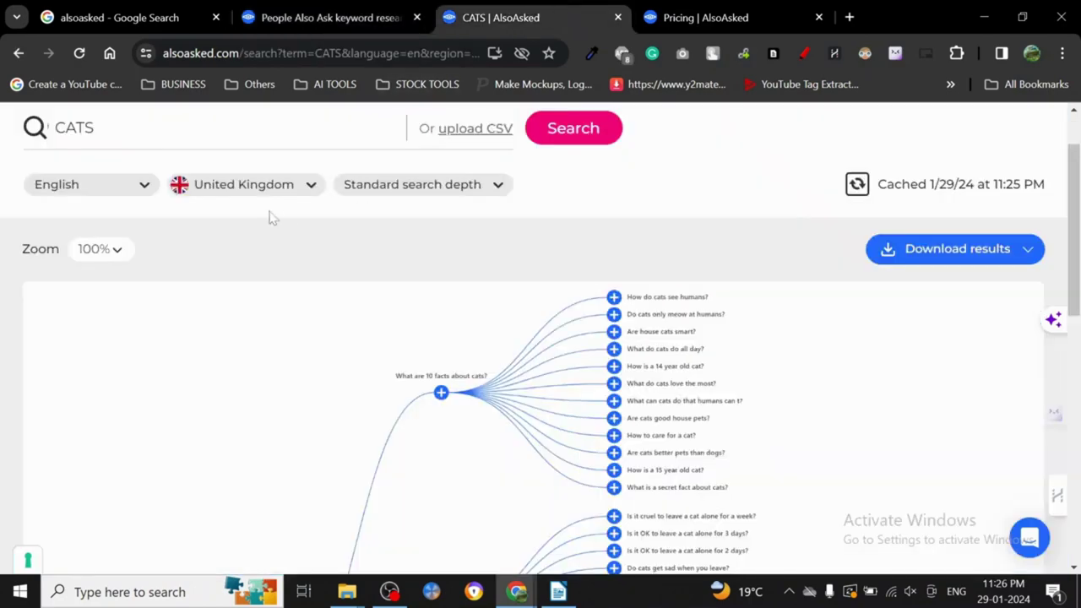
scroll(1073, 169, "up", 2)
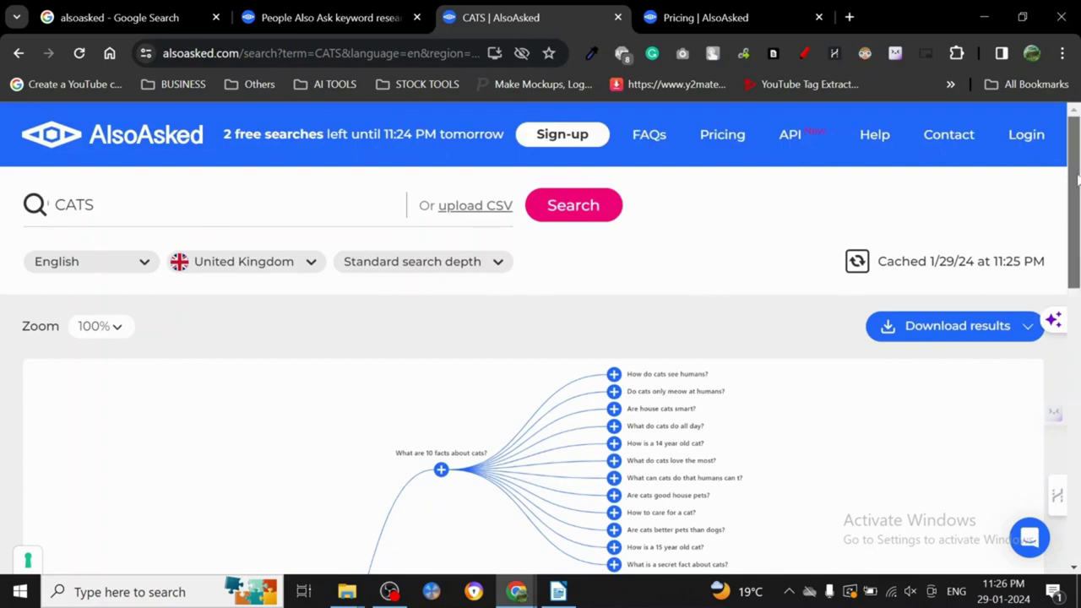
left_click_drag(1074, 181, 1064, 291)
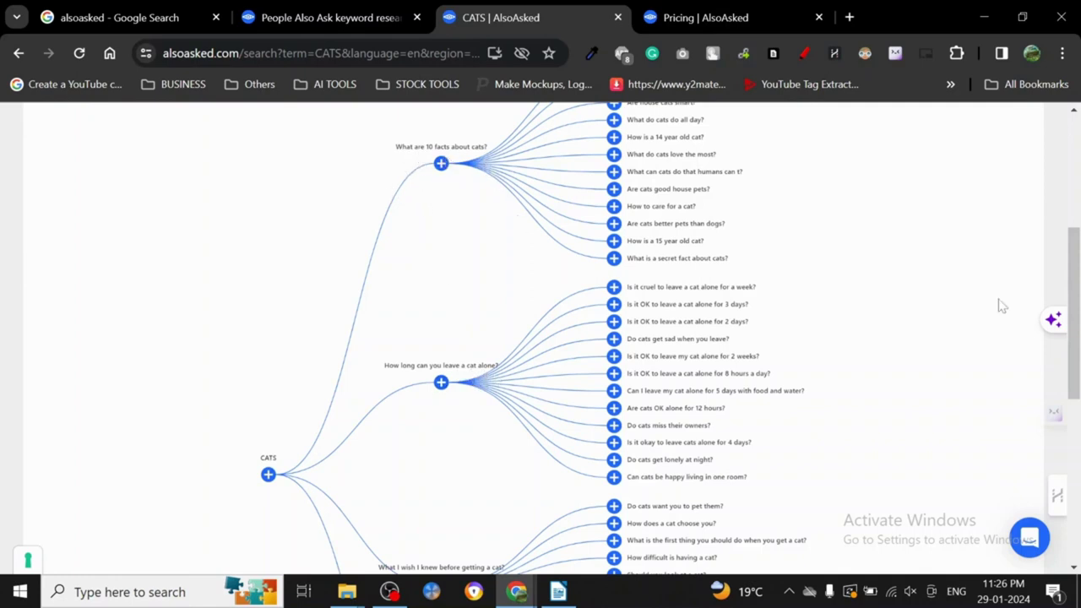
left_click_drag(1074, 291, 1077, 349)
scroll(748, 351, "down", 5)
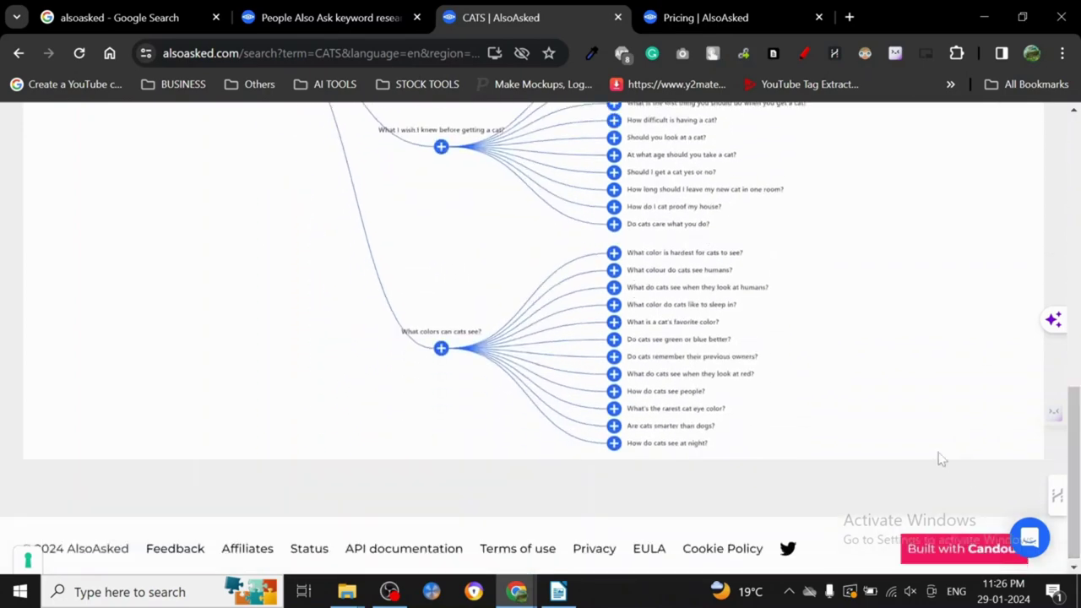
Zoom the CATS results page to 110% and scroll back to the top of the map
key("ctrl+plus")
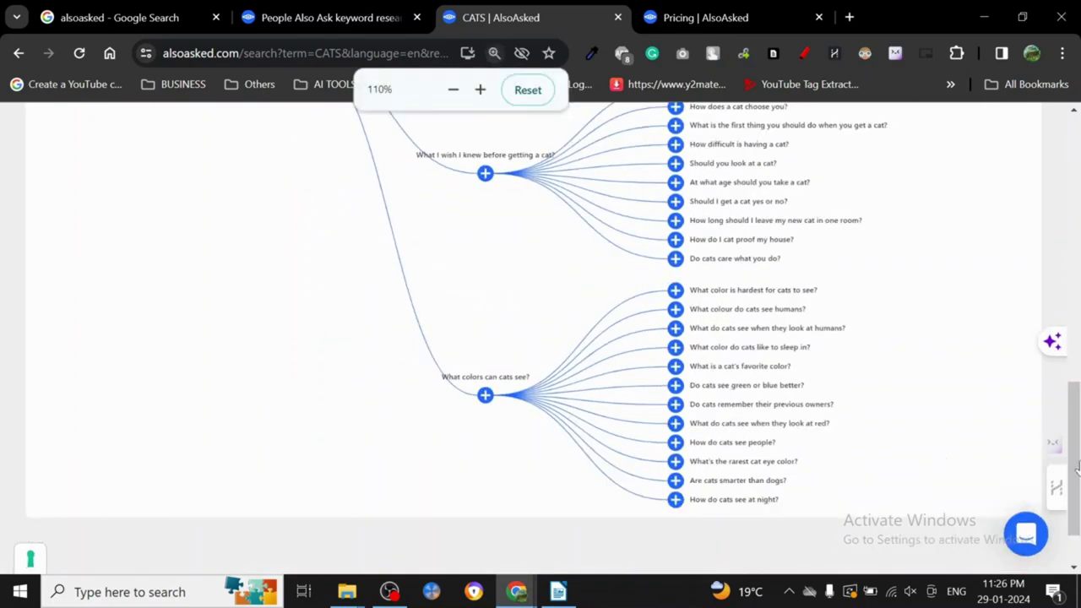
left_click_drag(1075, 448, 1074, 262)
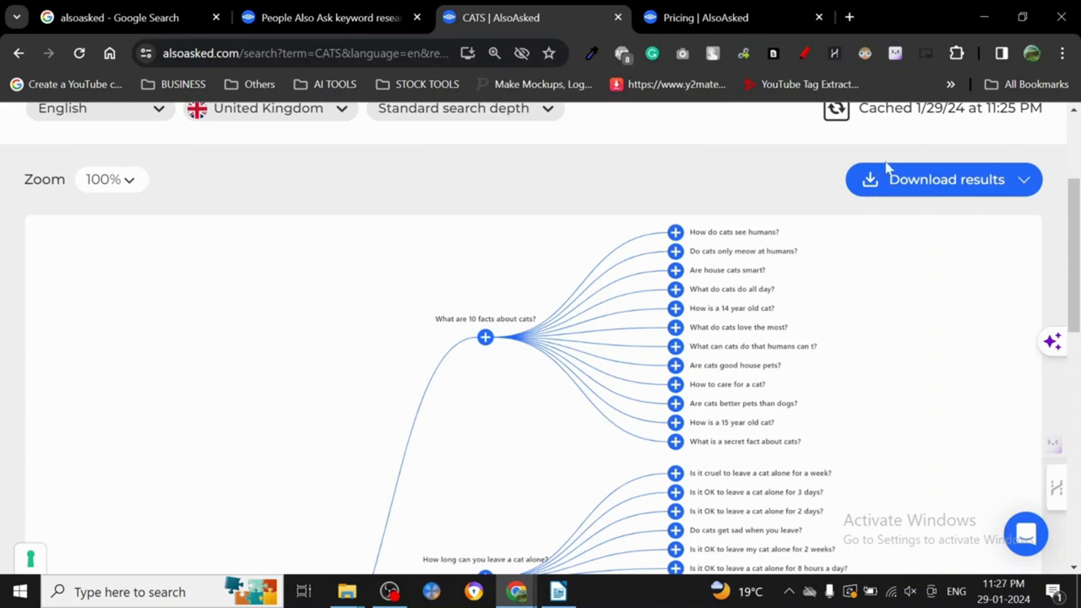
scroll(1074, 254, "up", 1)
scroll(540, 337, "down", 1)
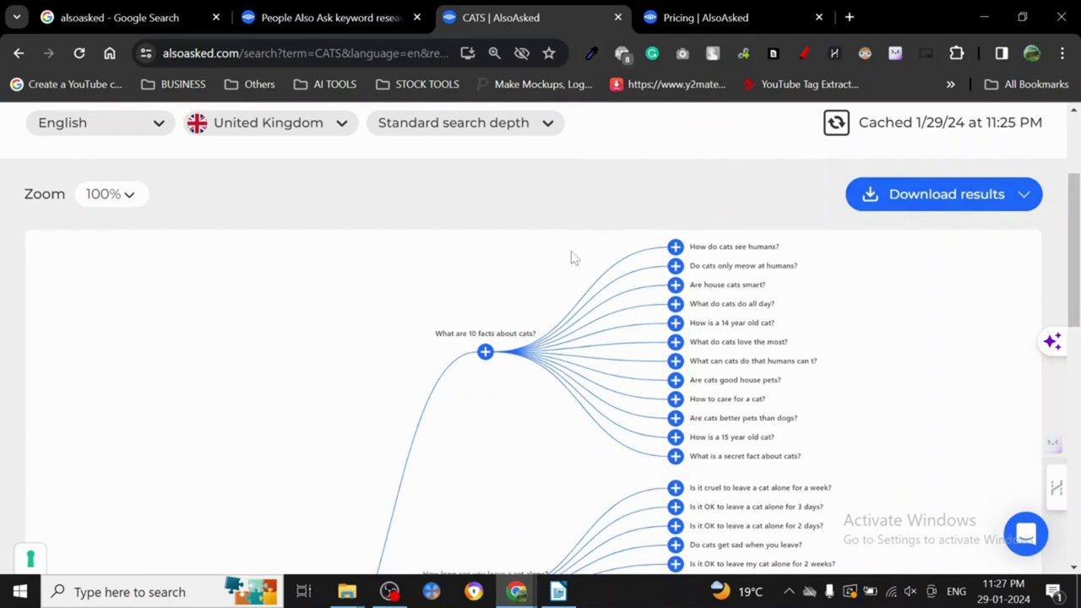
mouse_move(1074, 272)
left_mouse_down()
mouse_move(1077, 389)
mouse_move(1078, 233)
left_mouse_up()
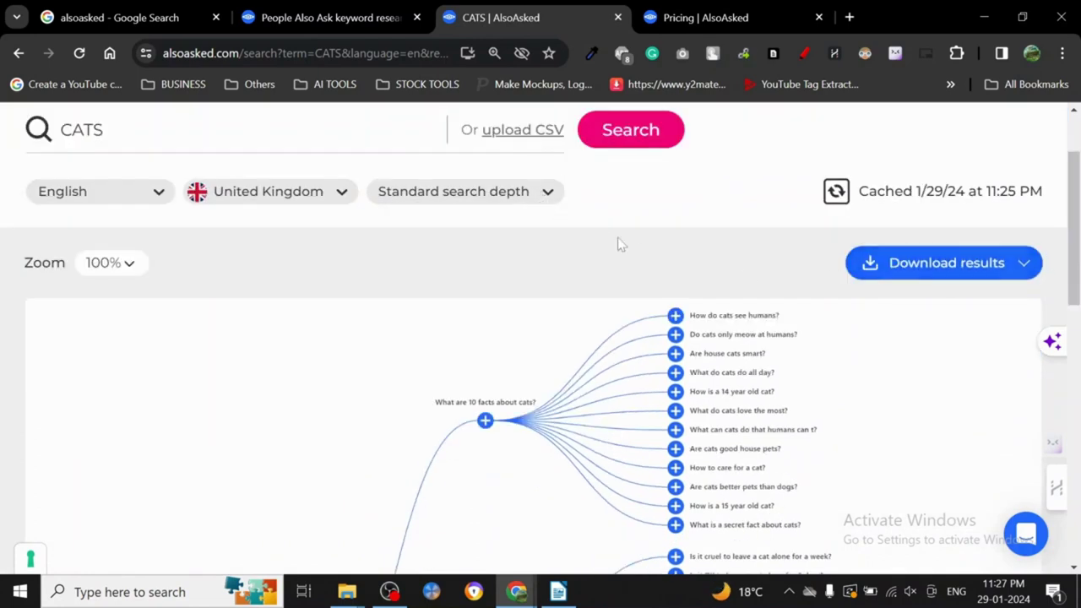
Check the Download results formats, then view the Basic, Lite and Pro plans ($12, $23, $47)
left_click(910, 264)
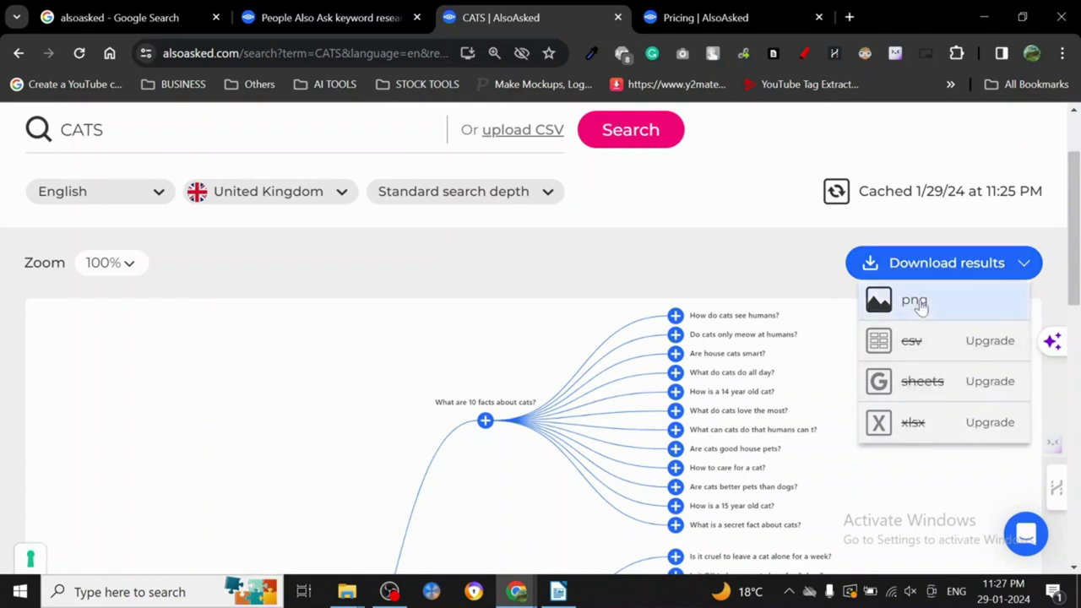
left_click(694, 10)
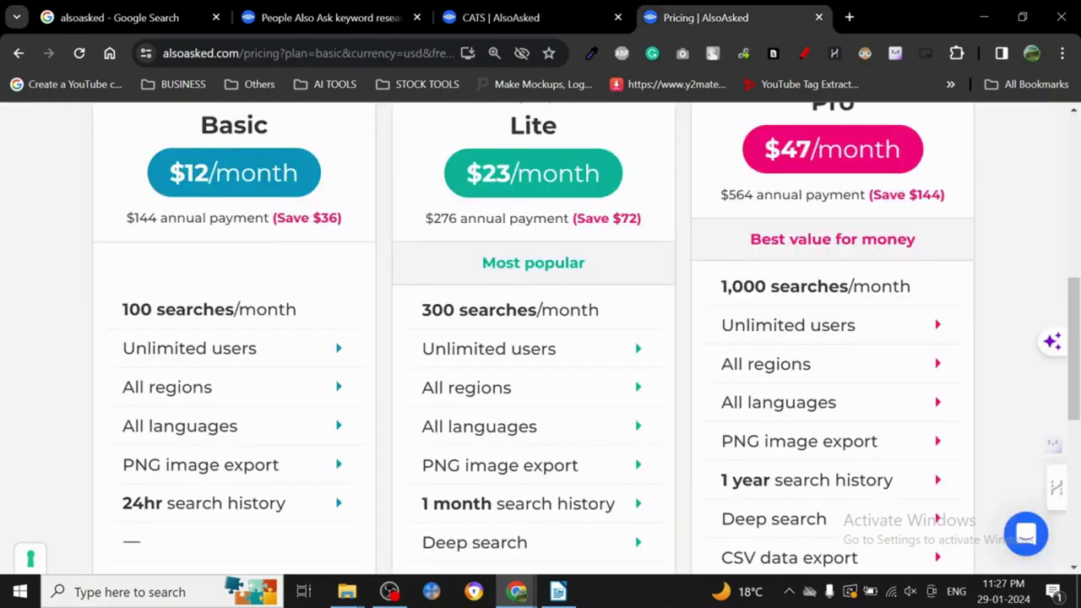
scroll(541, 338, "up", 1)
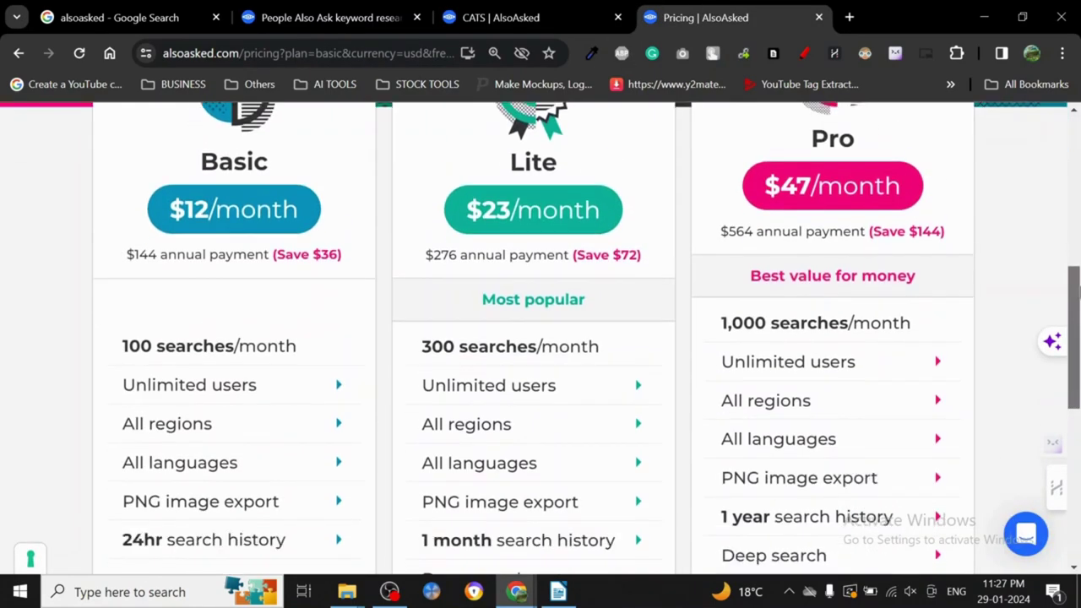
scroll(319, 351, "down", 1)
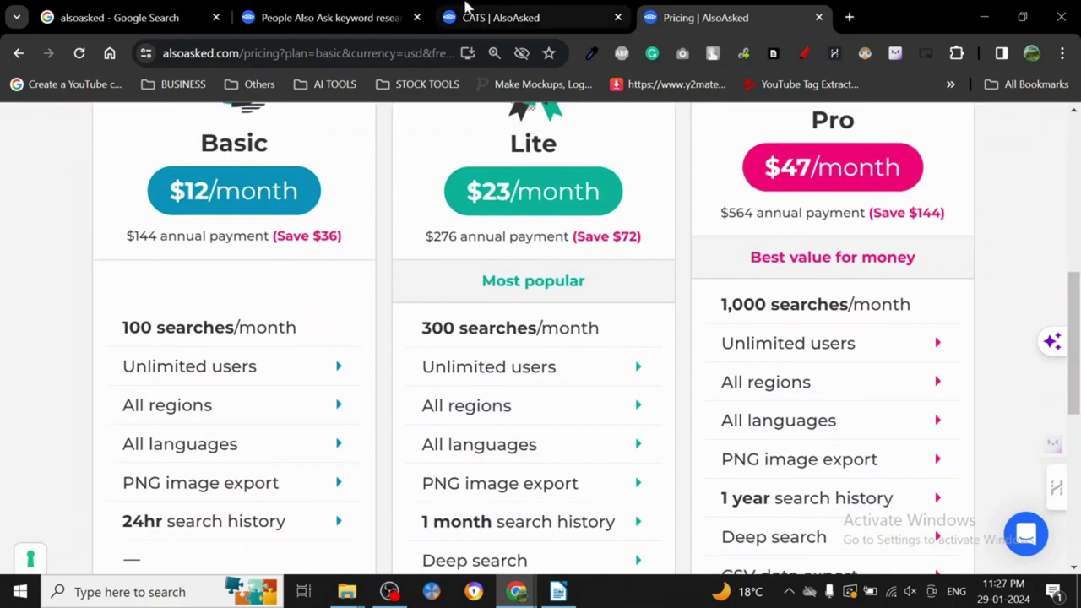
Return to the CATS mind map and scroll to the how-long-to-leave-a-cat-alone branch
left_click(490, 10)
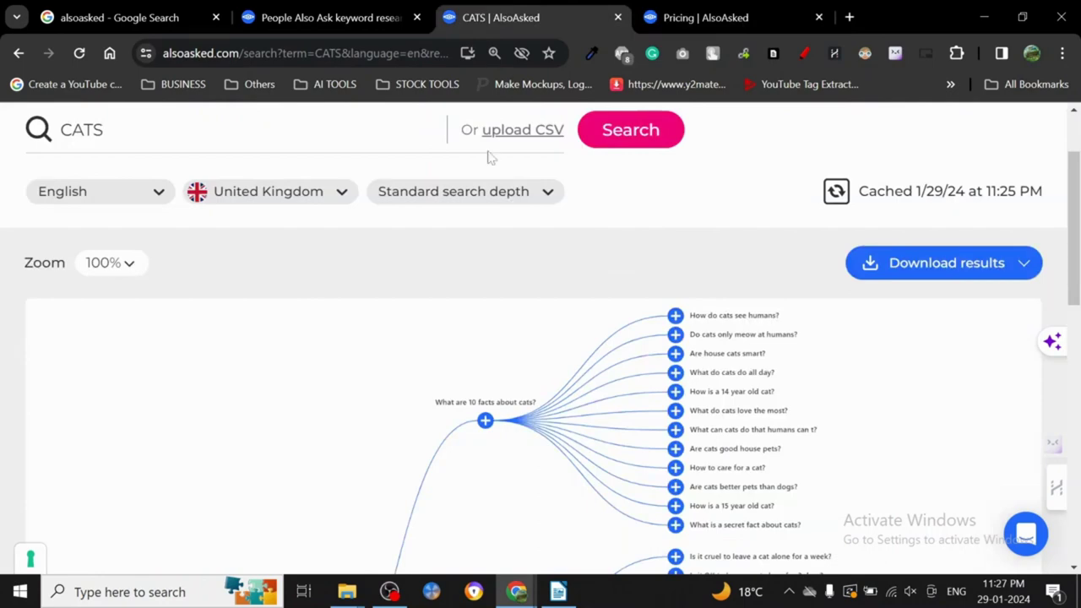
left_click(314, 11)
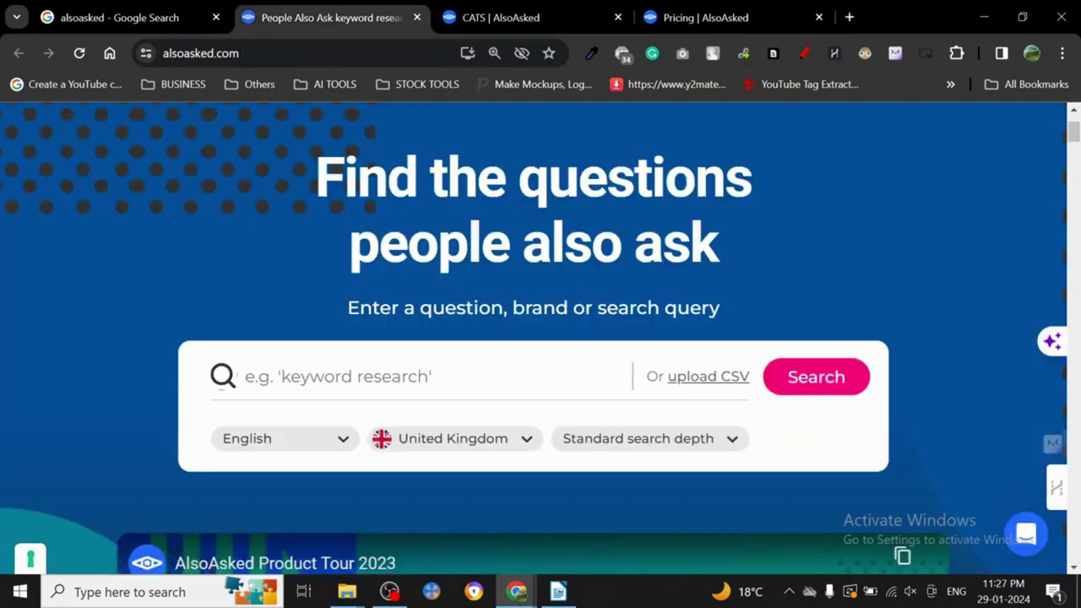
left_click(483, 12)
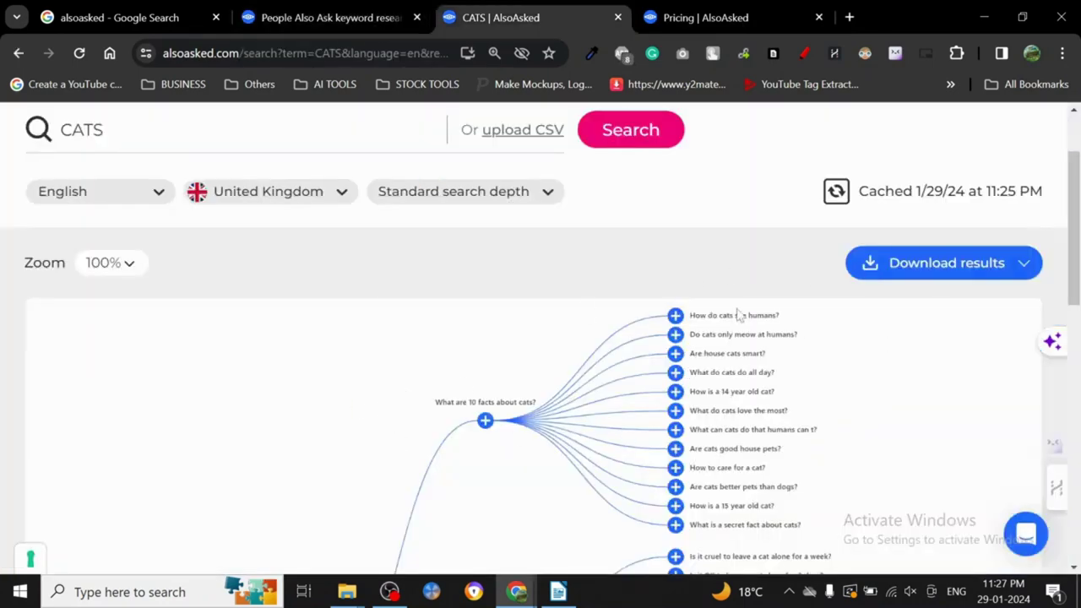
scroll(462, 338, "down", 3)
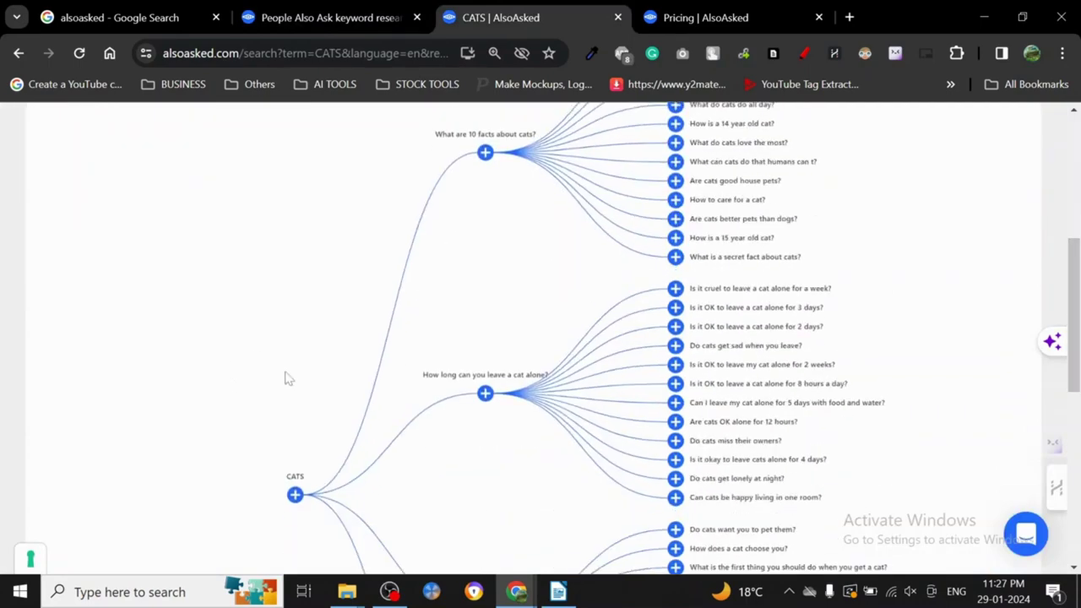
Google 'ask socrates' from a new browser tab
left_click(850, 18)
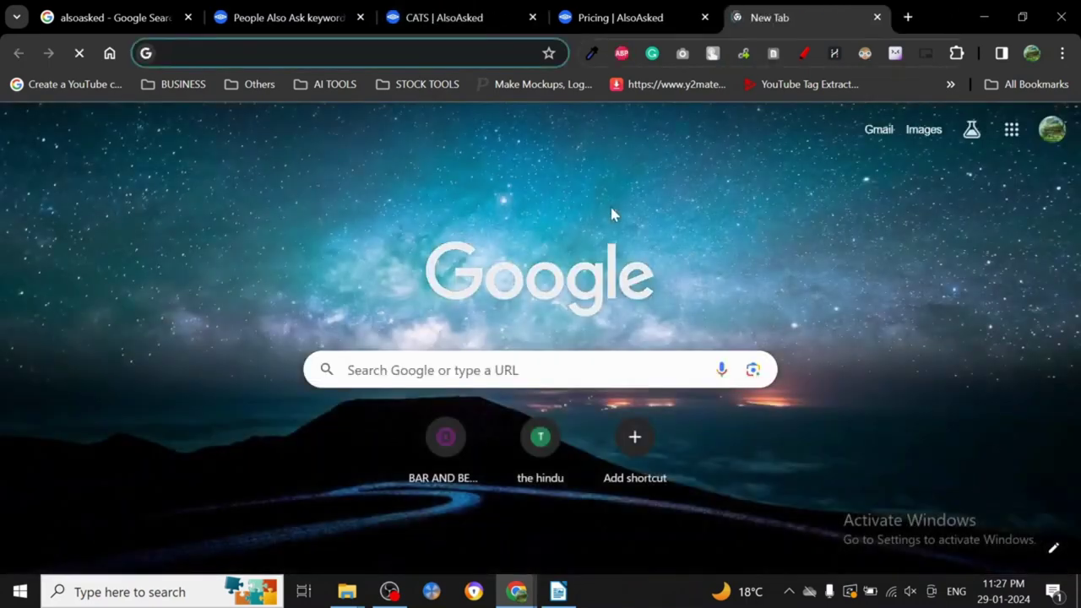
type("ASK")
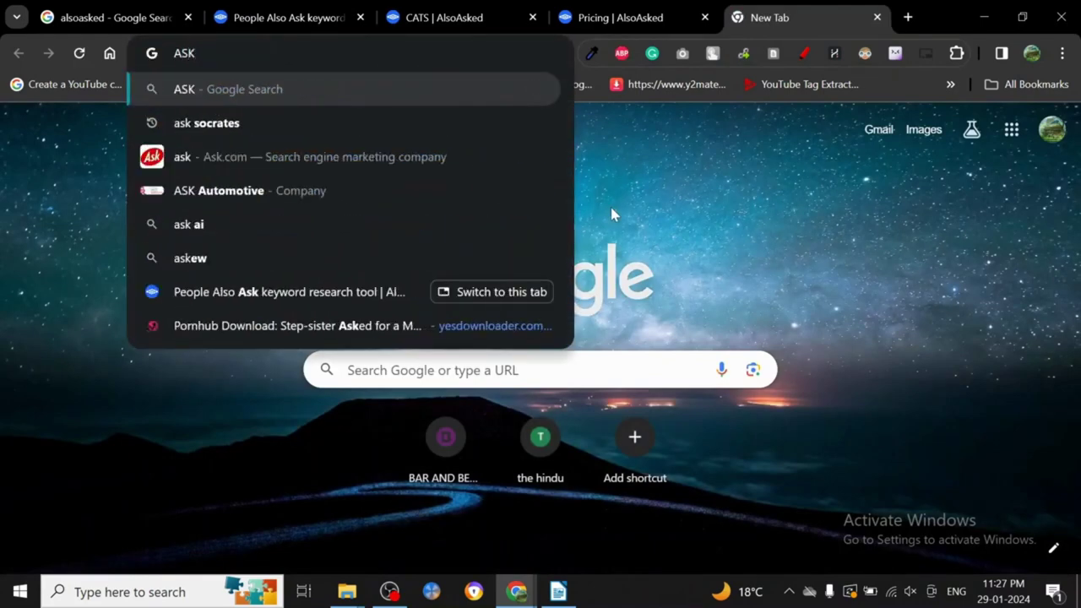
left_click(286, 124)
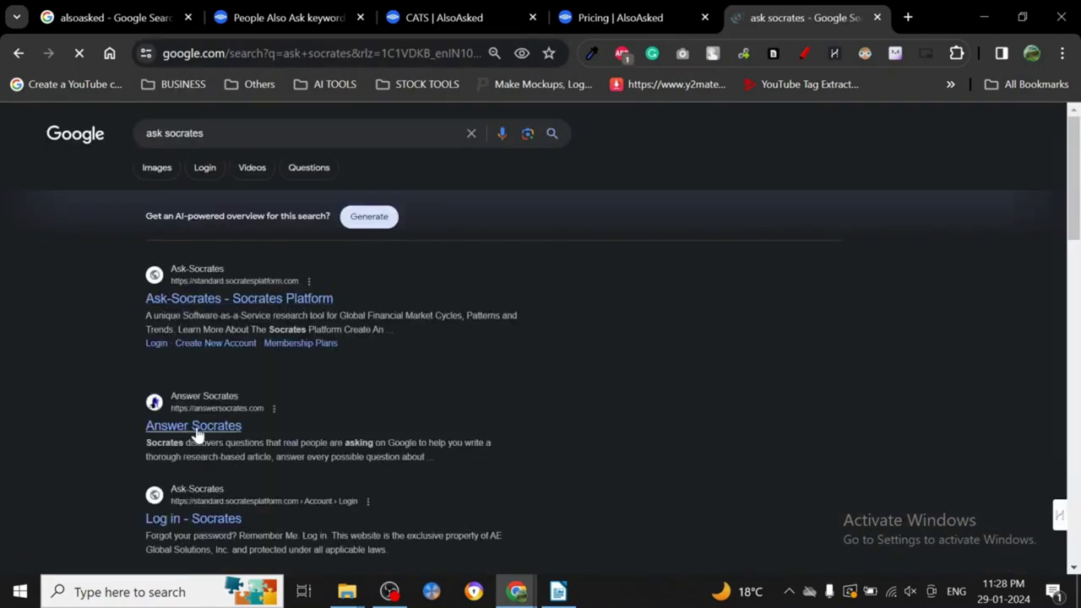
Open Answer Socrates and replace the Socrates topic with CATS
left_click(194, 431)
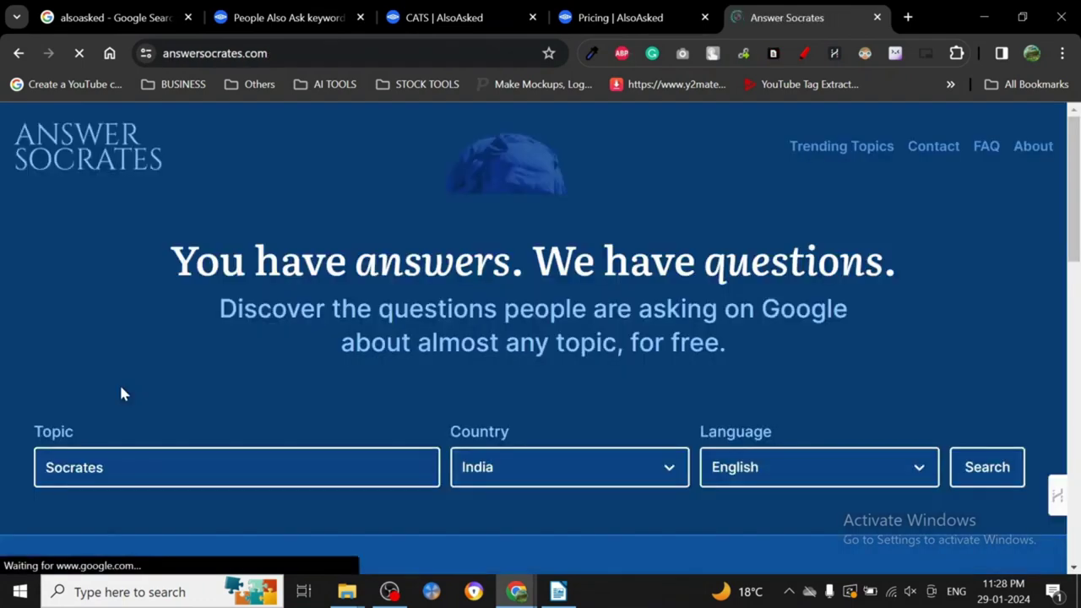
left_click(212, 473)
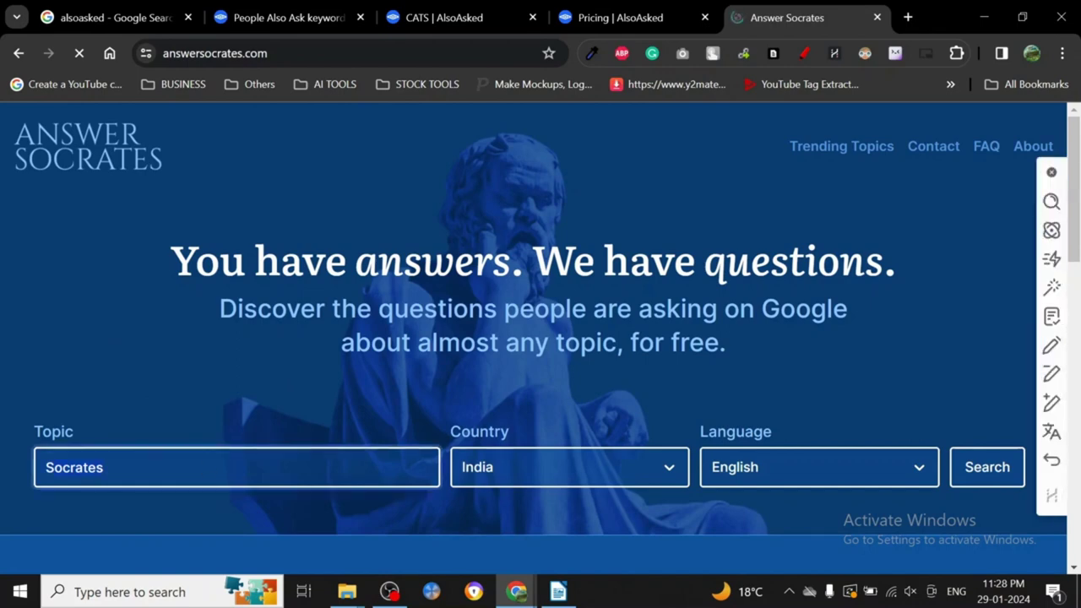
key("ctrl+a")
key("BackSpace")
type("CATS")
key("Escape")
left_click(577, 452)
Set the search country to United Kingdom, keeping English as the language
left_click(571, 476)
left_click_drag(683, 429, 680, 342)
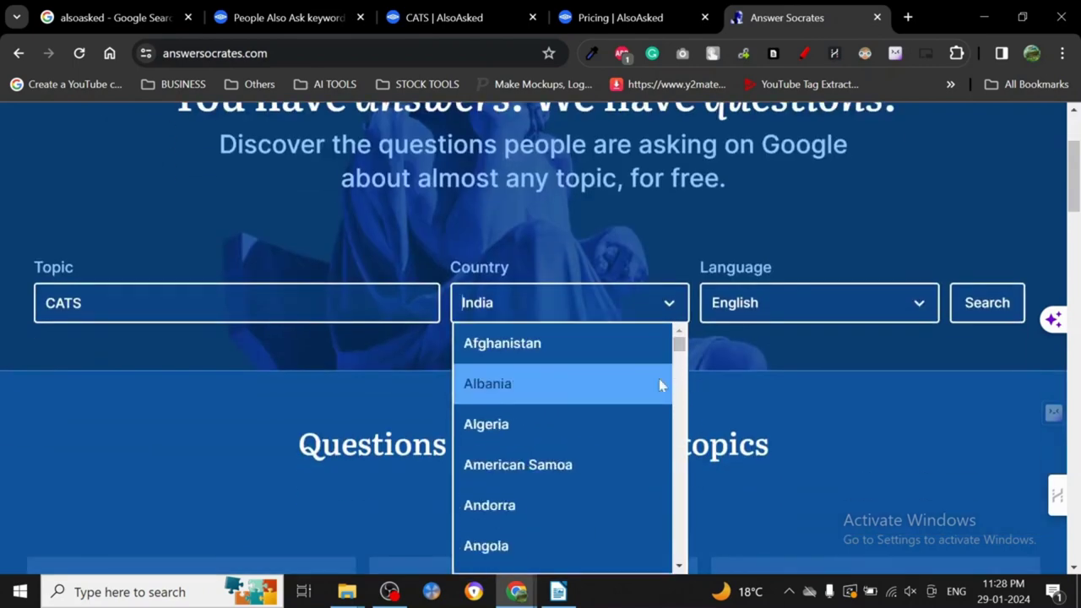
type("UNI")
left_click(568, 433)
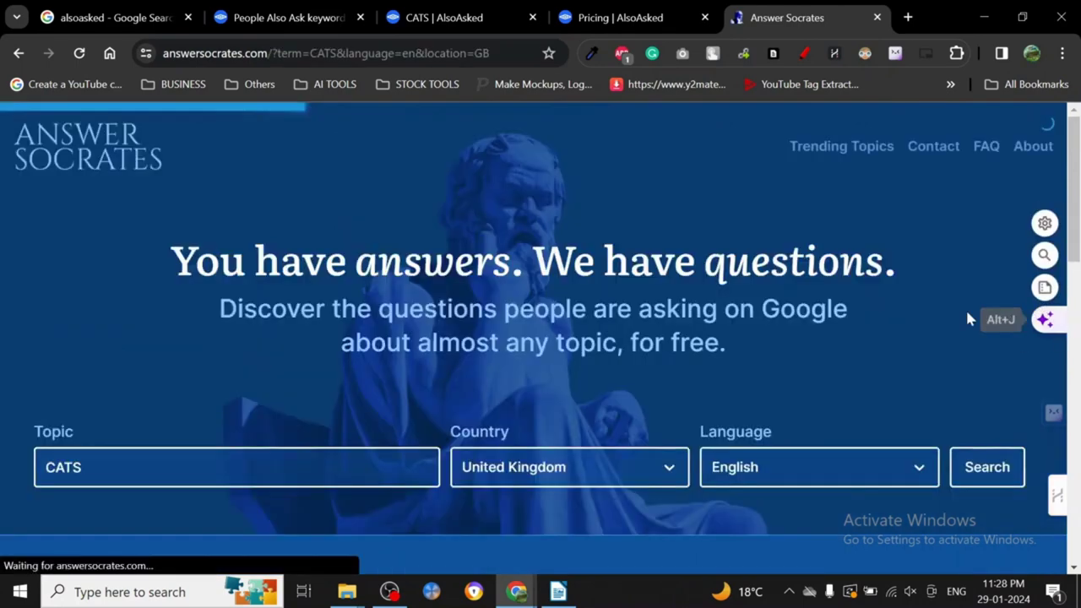
left_click_drag(1075, 145, 1075, 246)
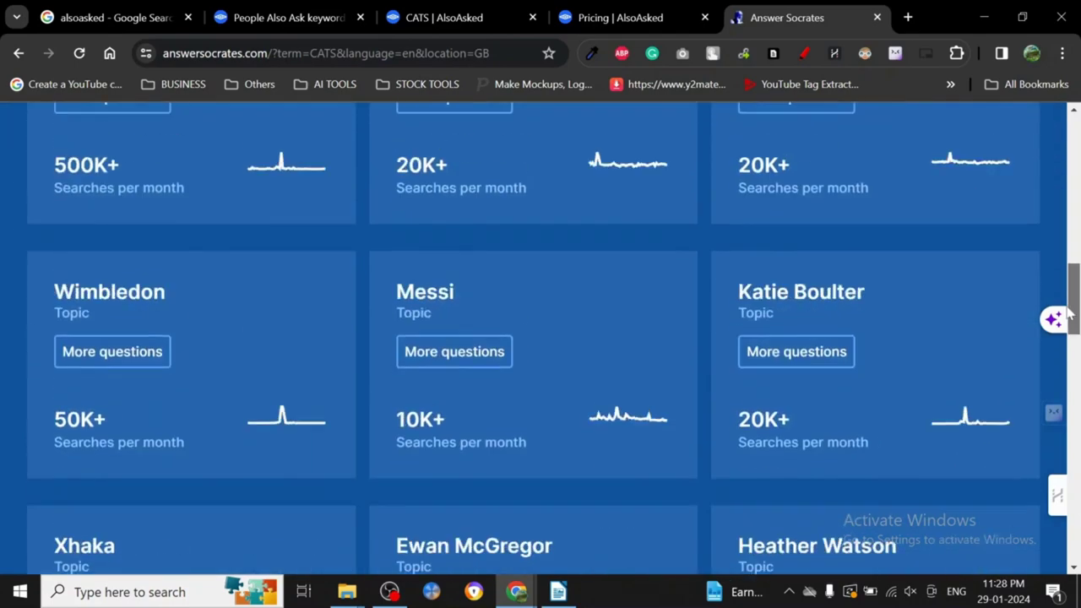
left_click_drag(1074, 247, 1073, 182)
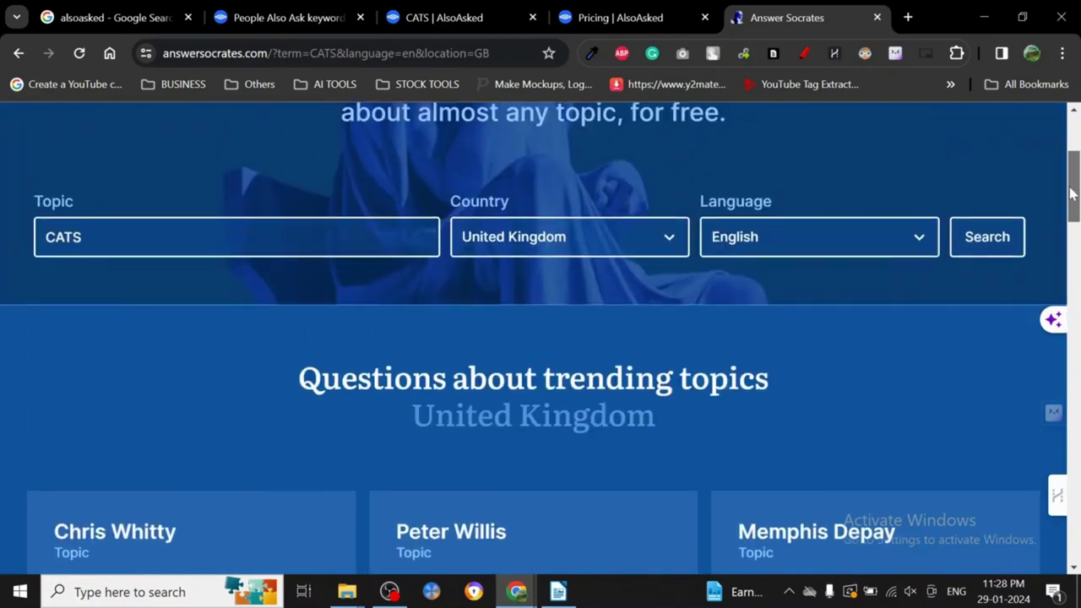
Search CATS, review the 127 UK questions, and download them as a CSV file
left_click(961, 236)
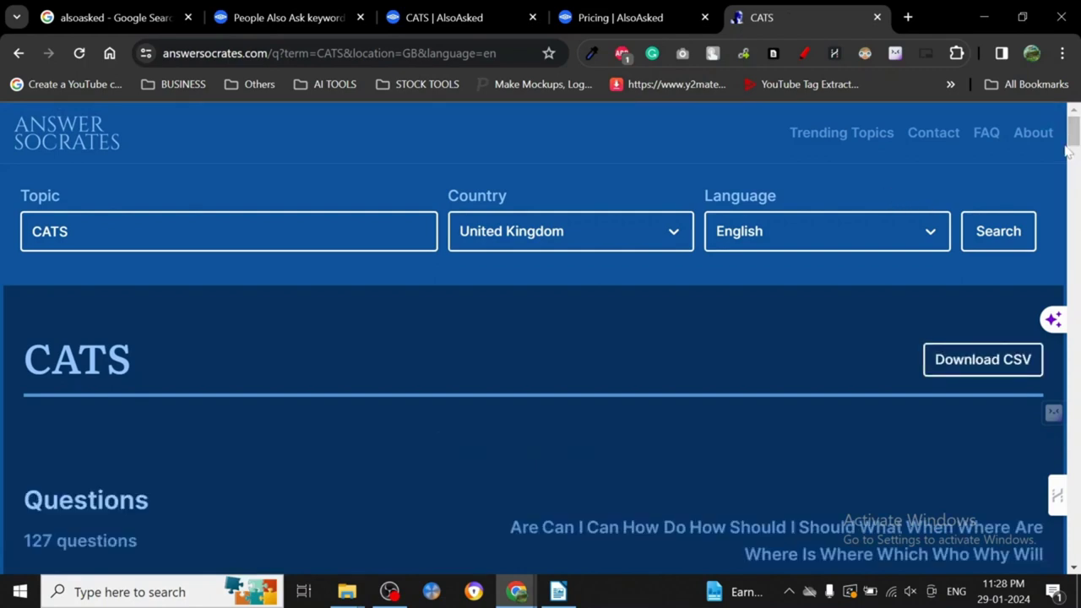
mouse_move(1071, 135)
left_mouse_down()
mouse_move(1060, 338)
mouse_move(1060, 300)
mouse_move(1036, 358)
mouse_move(1038, 411)
mouse_move(1045, 110)
left_mouse_up()
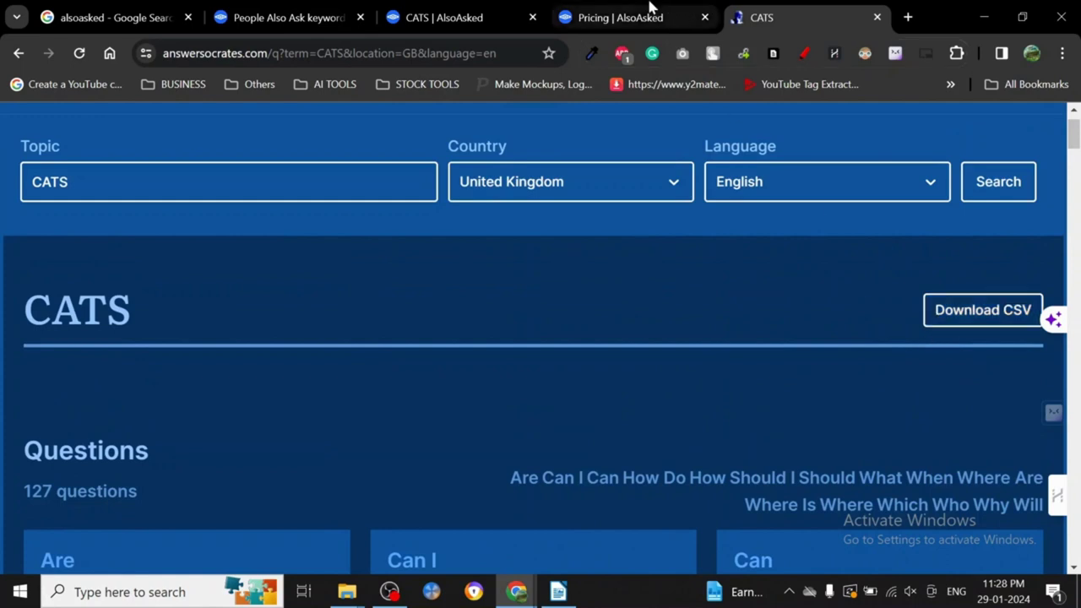
left_click(936, 326)
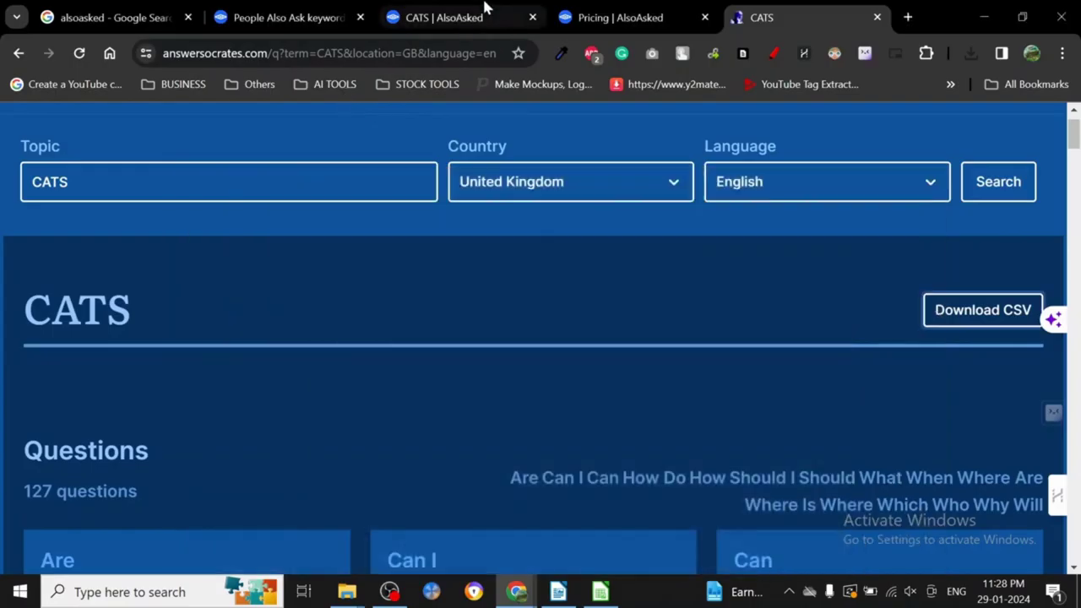
Back on the AlsoAsked CATS map, review the Download results export formats and scroll the map
left_click(479, 11)
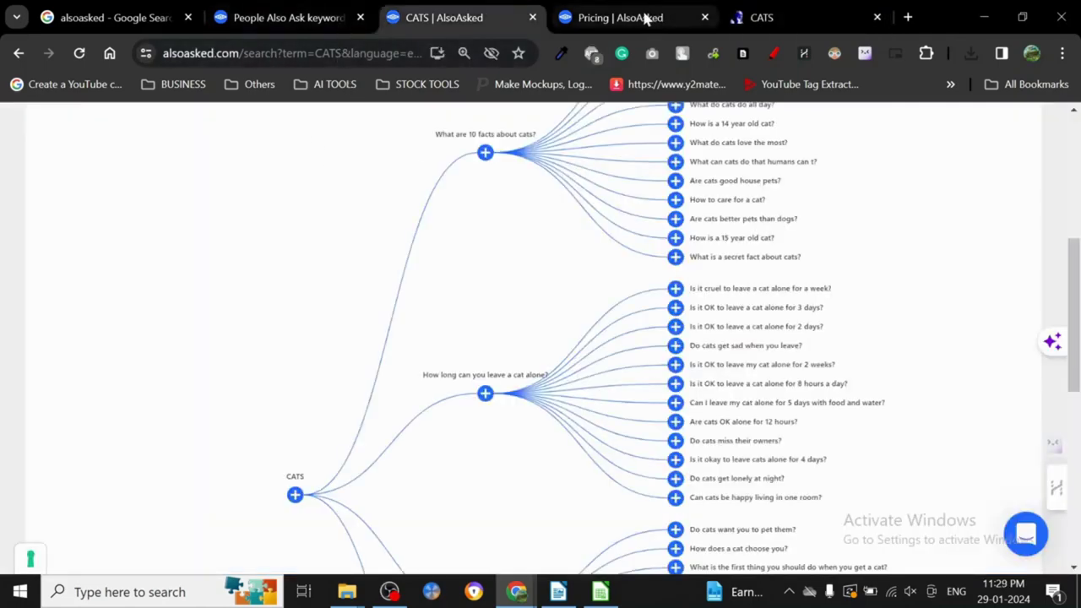
scroll(1075, 218, "up", 3)
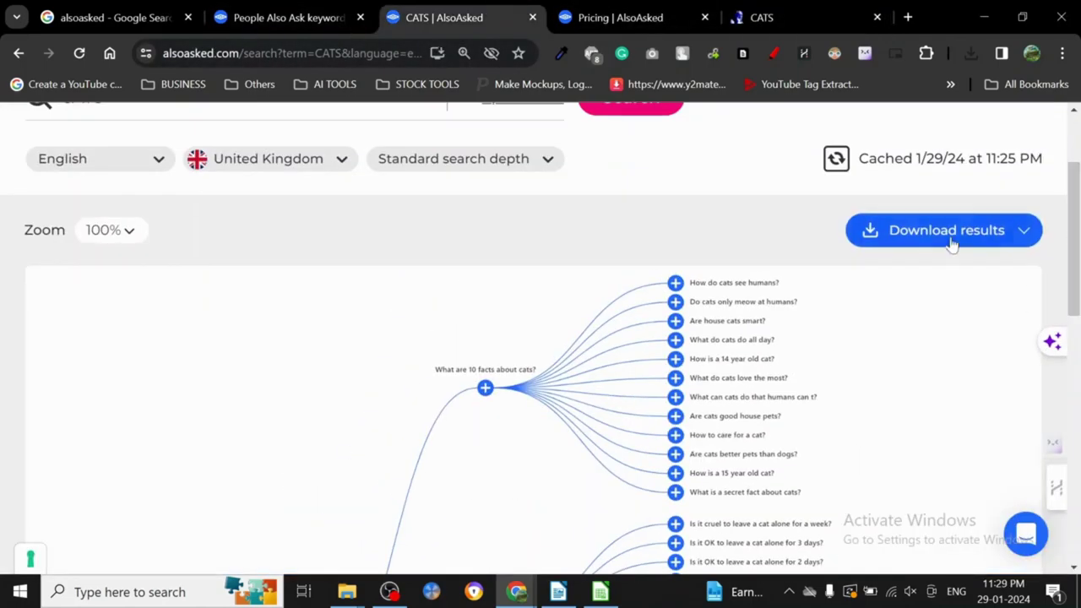
left_click(951, 237)
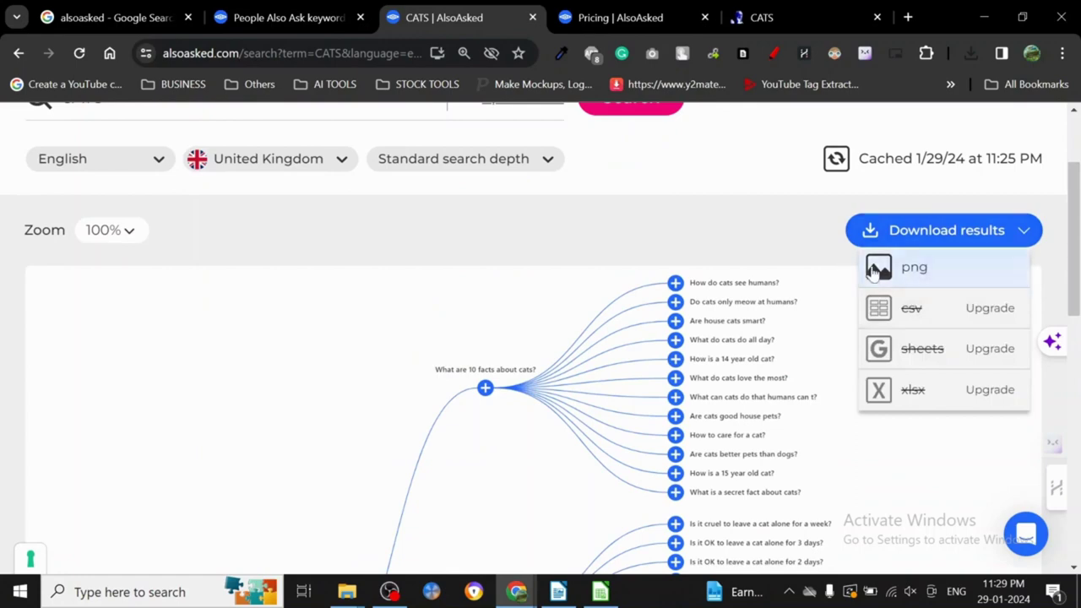
left_click(569, 220)
left_click_drag(1071, 218, 1071, 326)
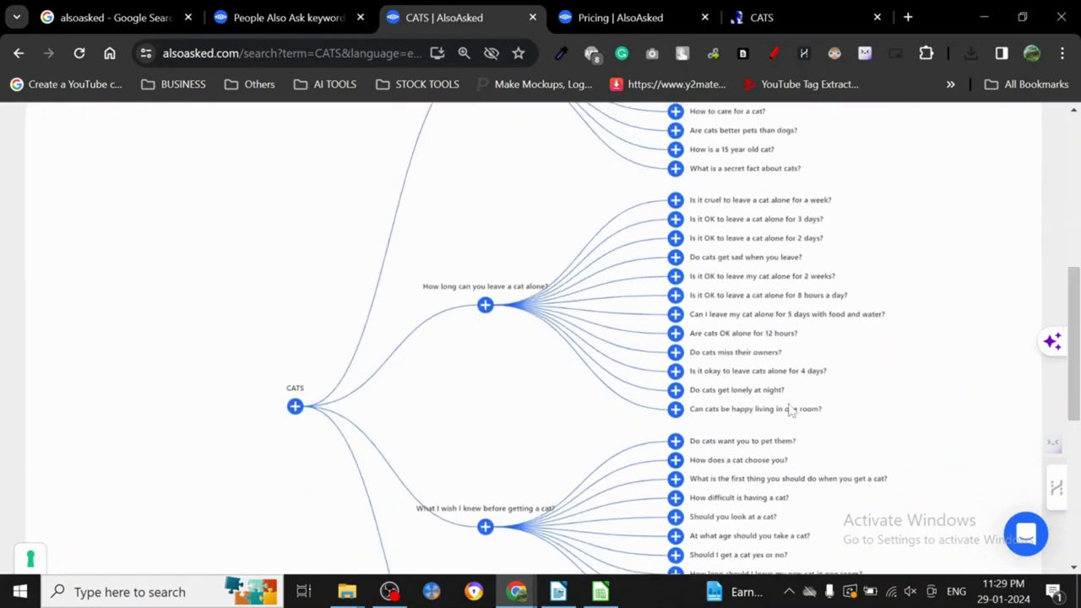
scroll(1075, 442, "down", 1)
scroll(1075, 442, "down", 3)
scroll(1013, 405, "up", 3)
scroll(760, 363, "up", 10)
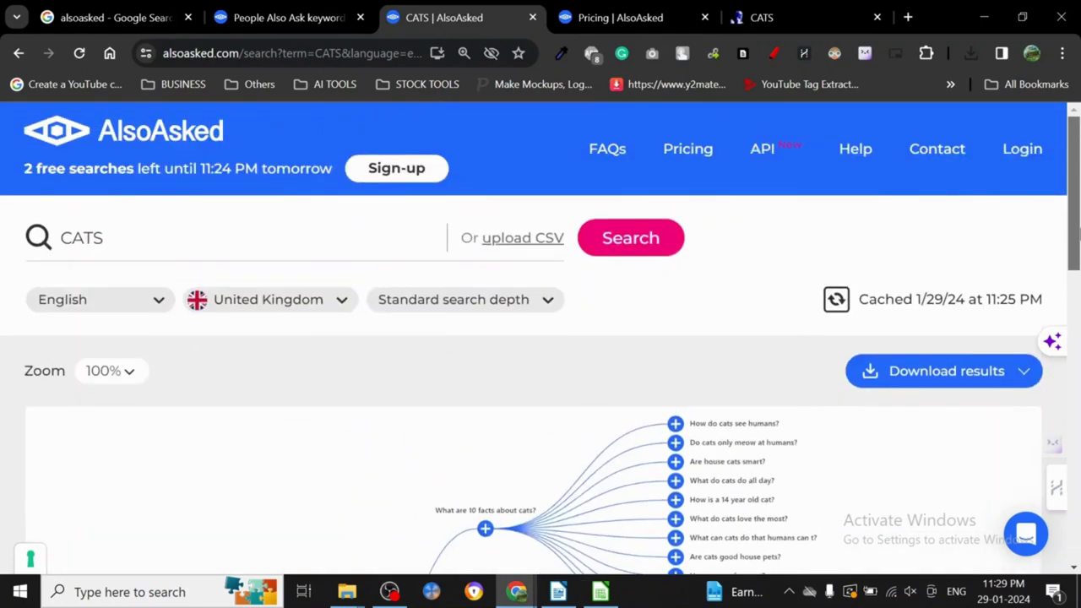
Return to the Pricing | AlsoAsked page and bring the plan cards into view
left_click(621, 17)
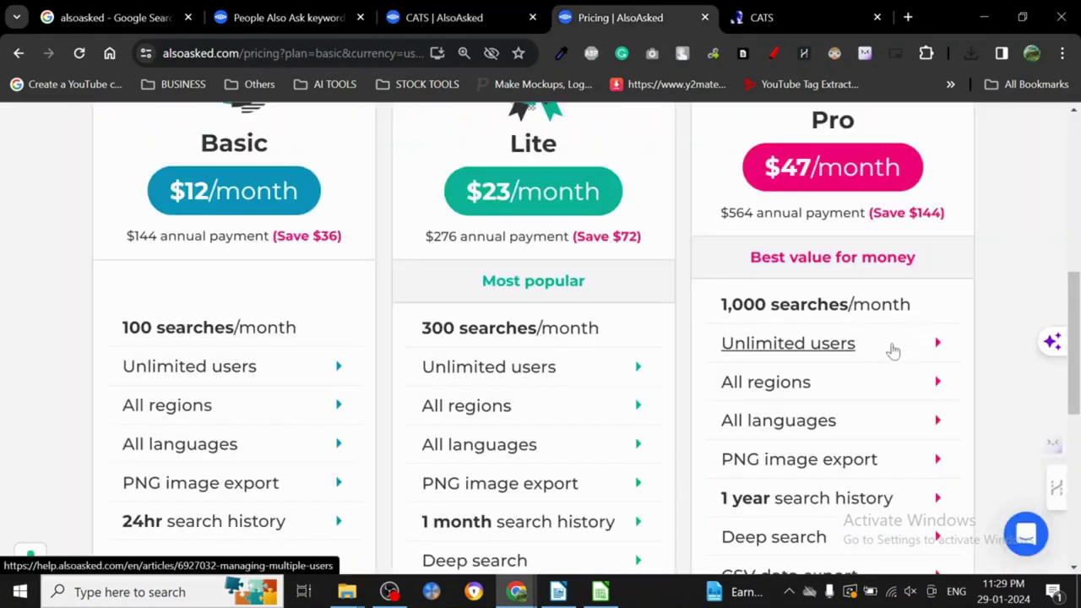
scroll(1075, 279, "up", 2)
scroll(1074, 279, "up", 3)
scroll(1074, 279, "down", 2)
Compare monthly and yearly billing, settling on monthly prices of $15, $29 and $59 with feature lists
left_click(581, 154)
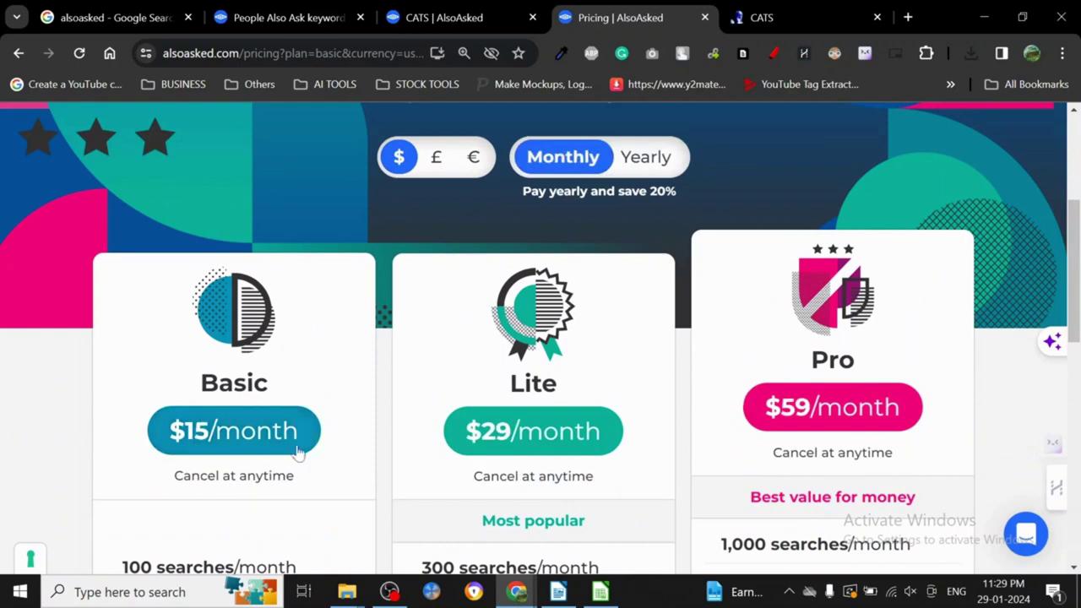
left_click(668, 167)
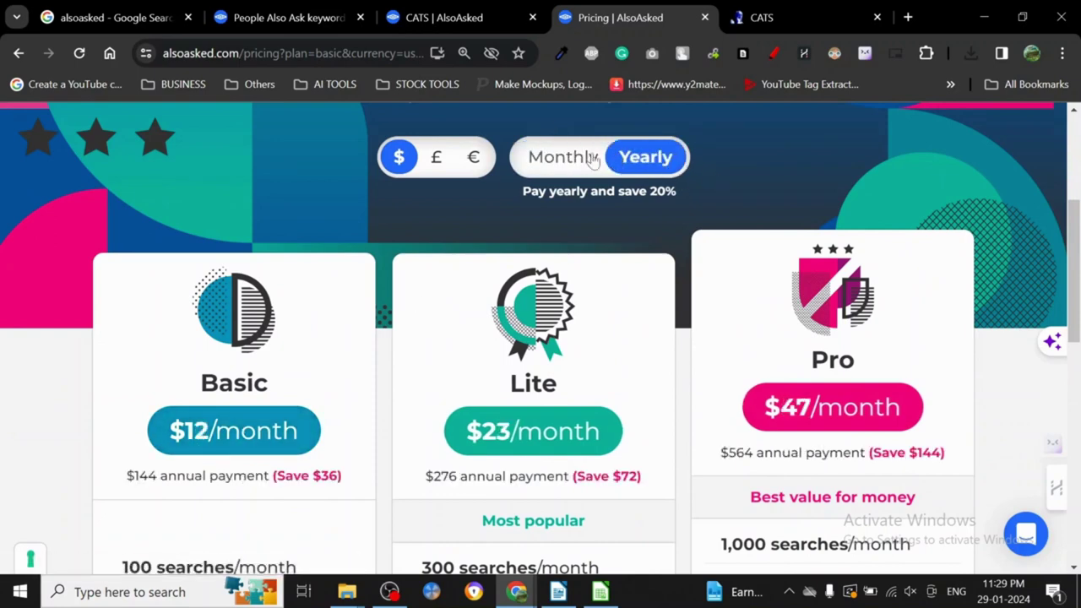
left_click(593, 160)
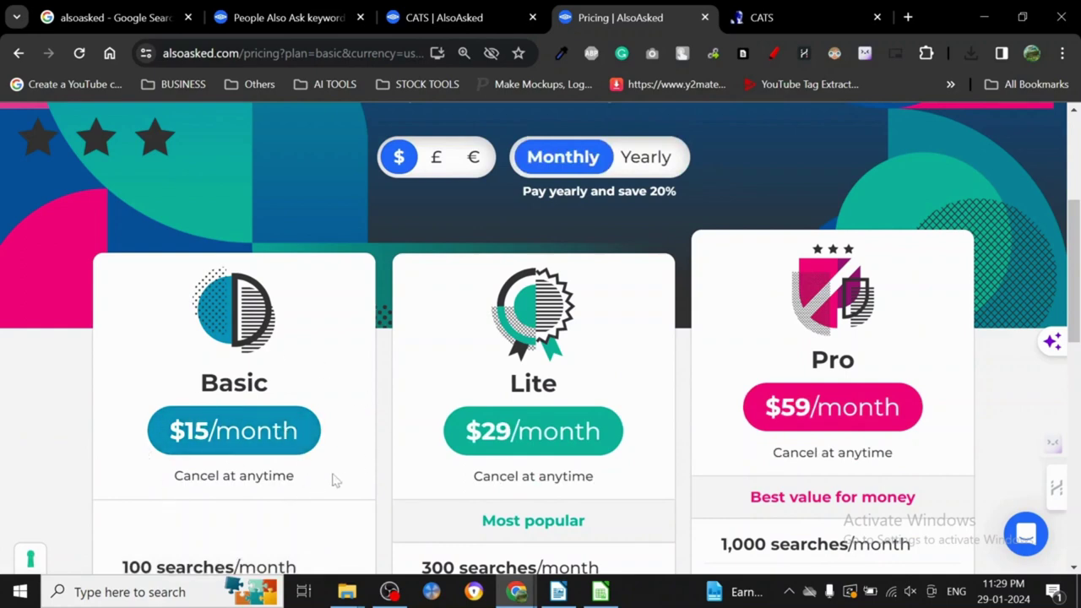
left_click_drag(1076, 264, 1076, 359)
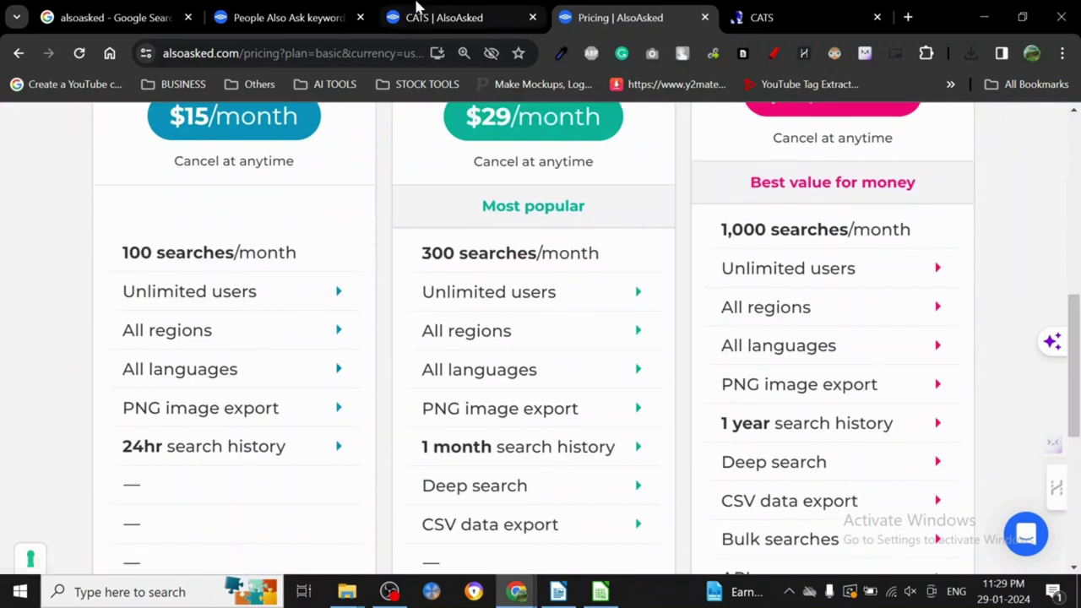
left_click(417, 9)
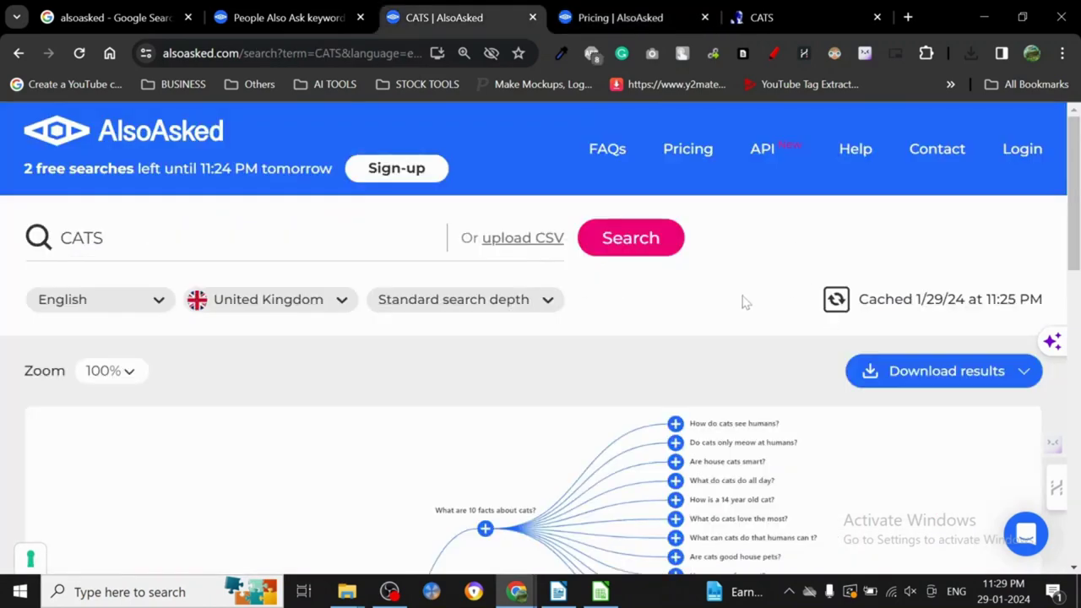
left_click(615, 10)
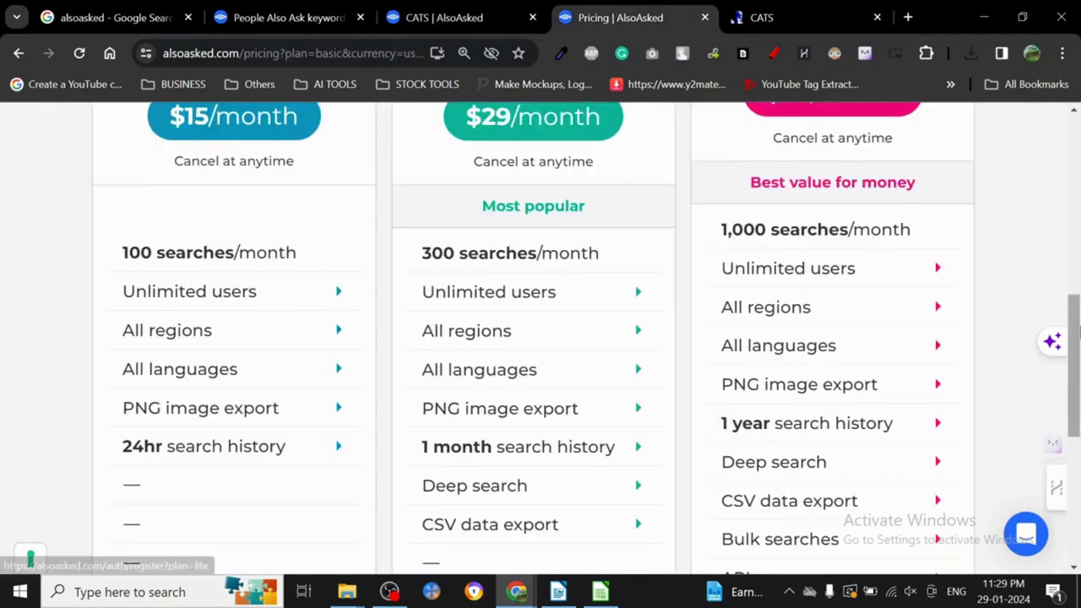
left_click_drag(1075, 321, 1074, 248)
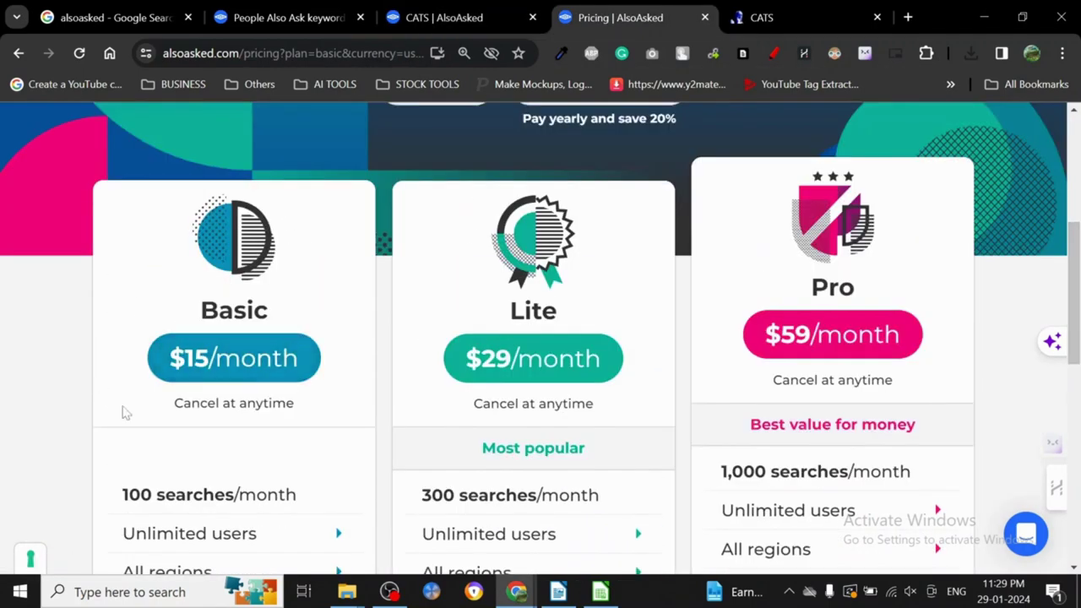
left_click(414, 9)
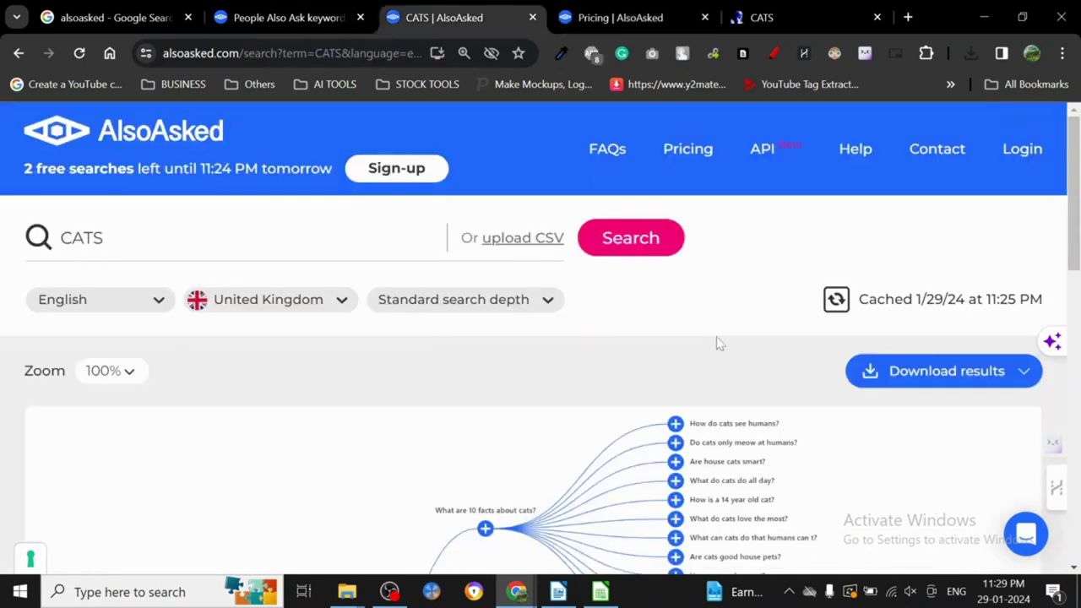
left_click_drag(1074, 232, 1076, 350)
scroll(881, 250, "up", 3)
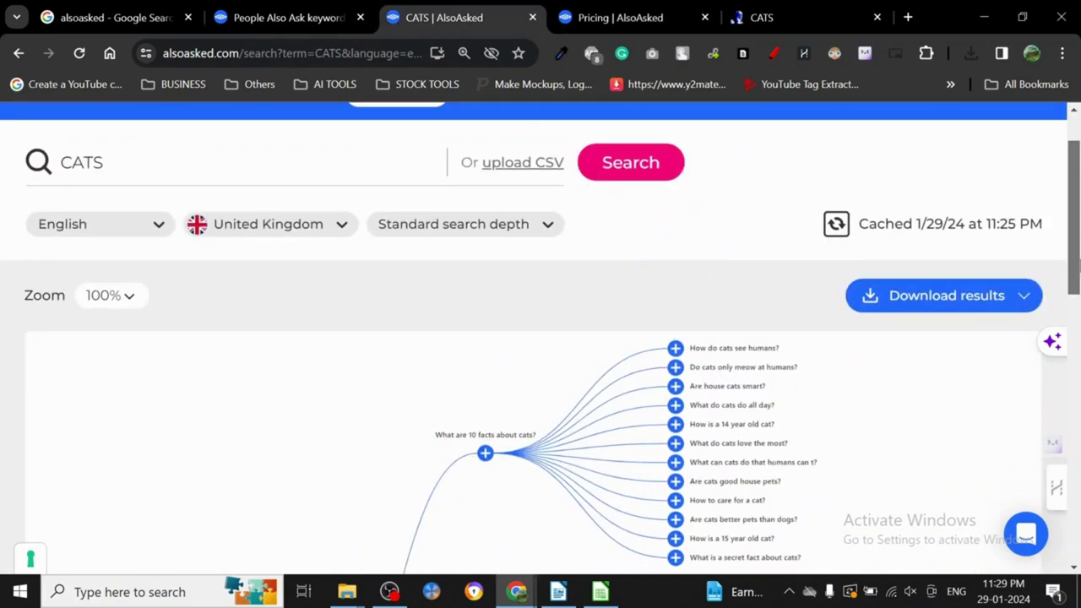
scroll(881, 250, "up", 1)
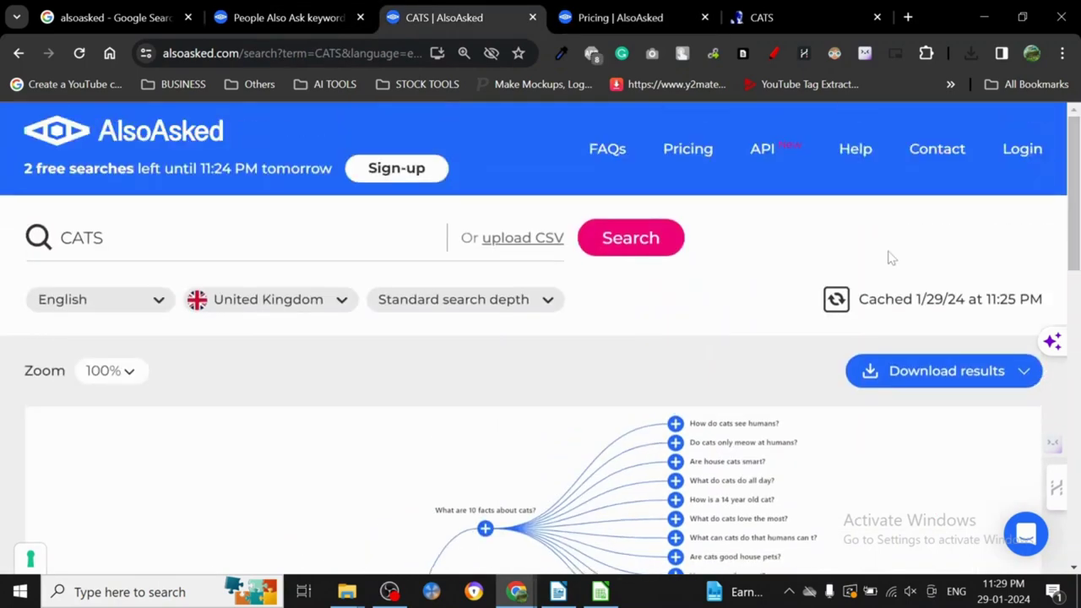
mouse_move(1074, 195)
left_mouse_down()
mouse_move(1076, 312)
mouse_move(1074, 194)
left_mouse_up()
left_click(604, 13)
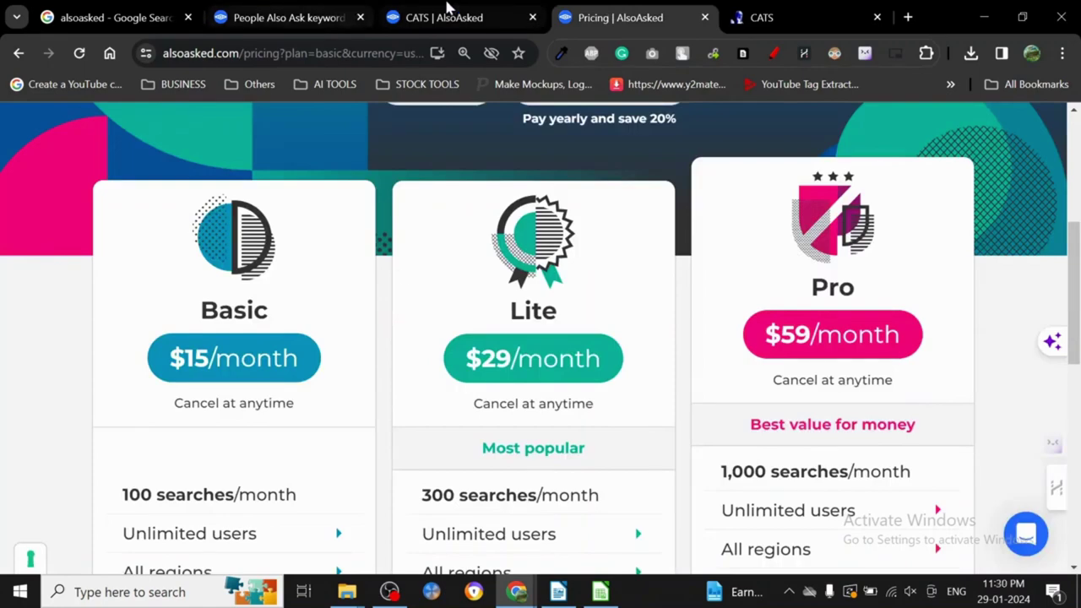
left_click(445, 15)
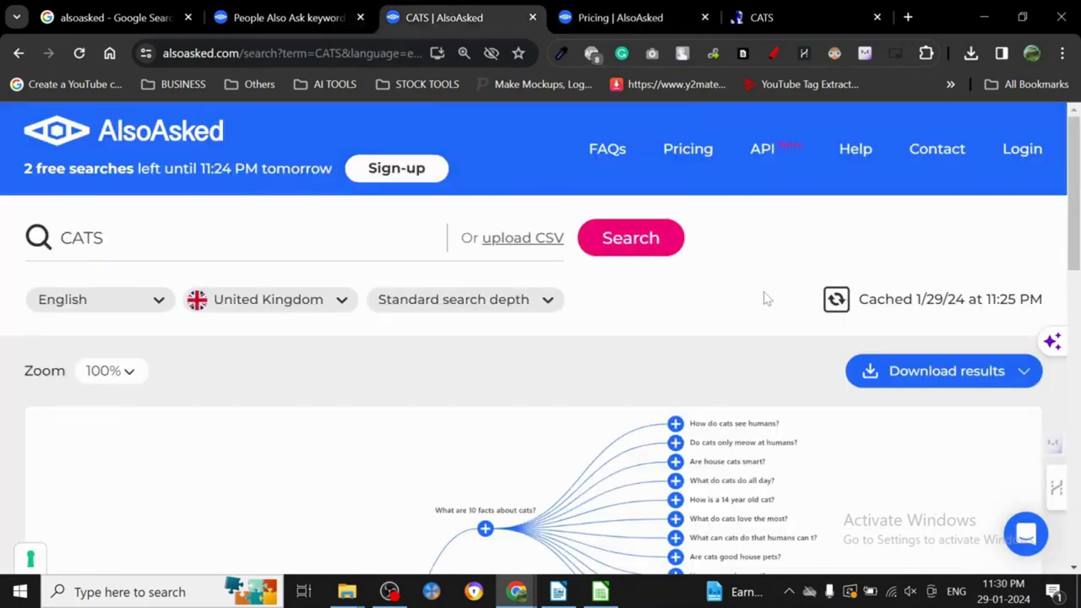
mouse_move(1075, 219)
left_mouse_down()
mouse_move(1078, 333)
mouse_move(1077, 118)
left_mouse_up()
left_click(615, 19)
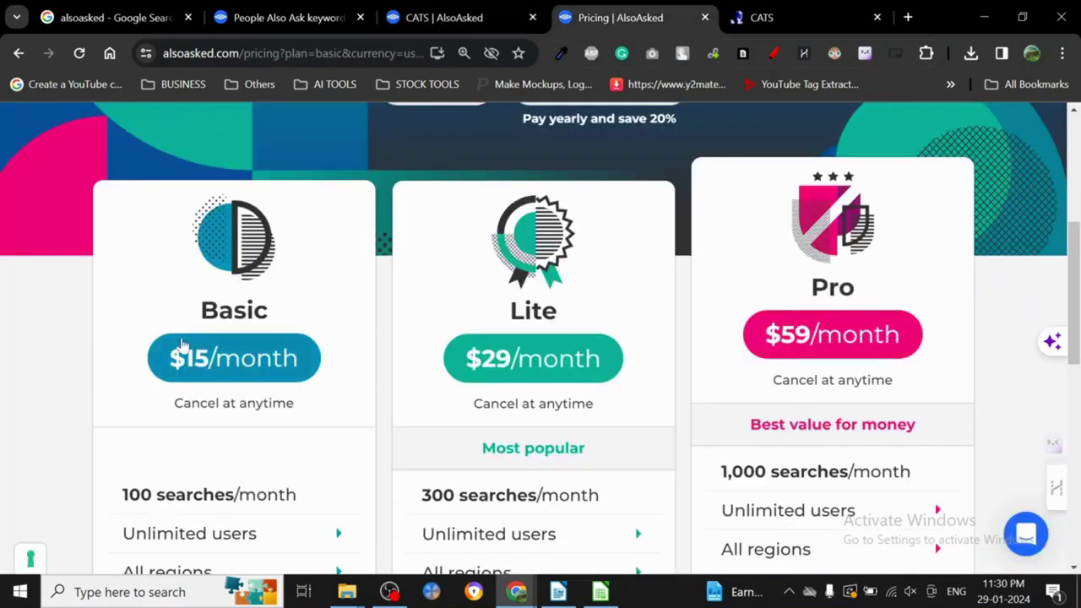